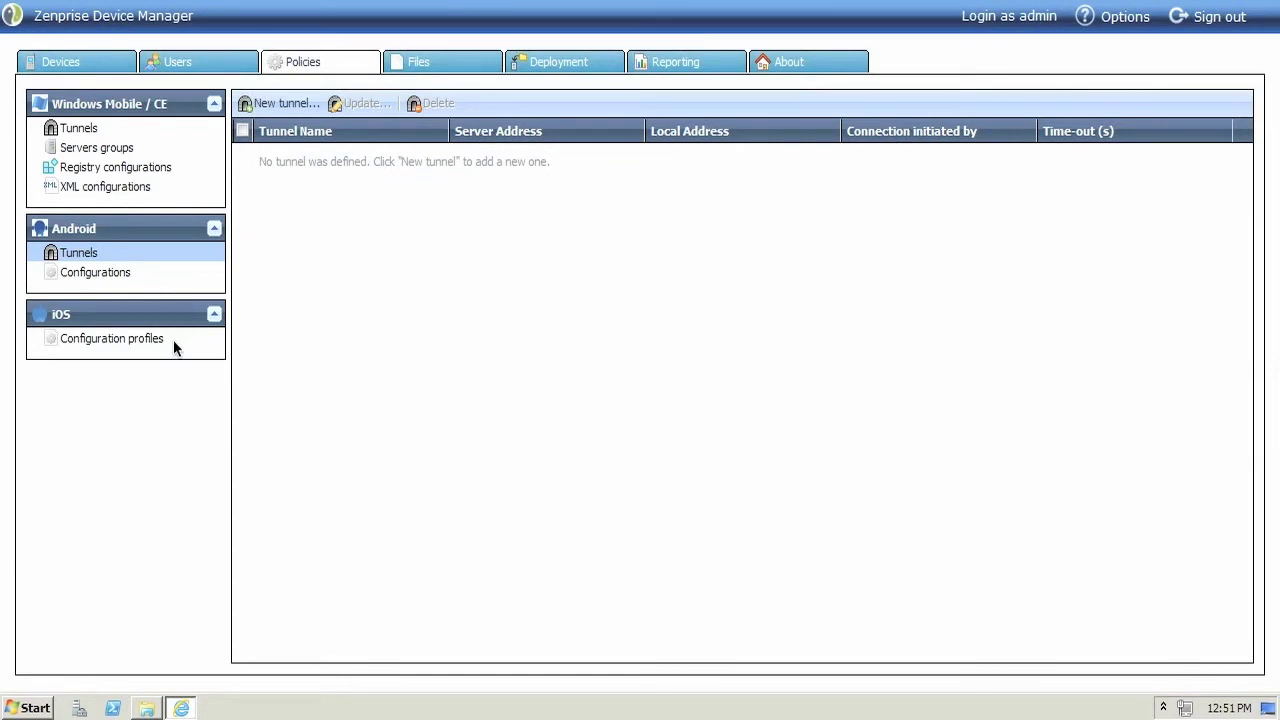
Review the types of new configuration offered for Android, and return to the Android tunnels list.
{"action": "left_click", "coordinate": [131, 278]}
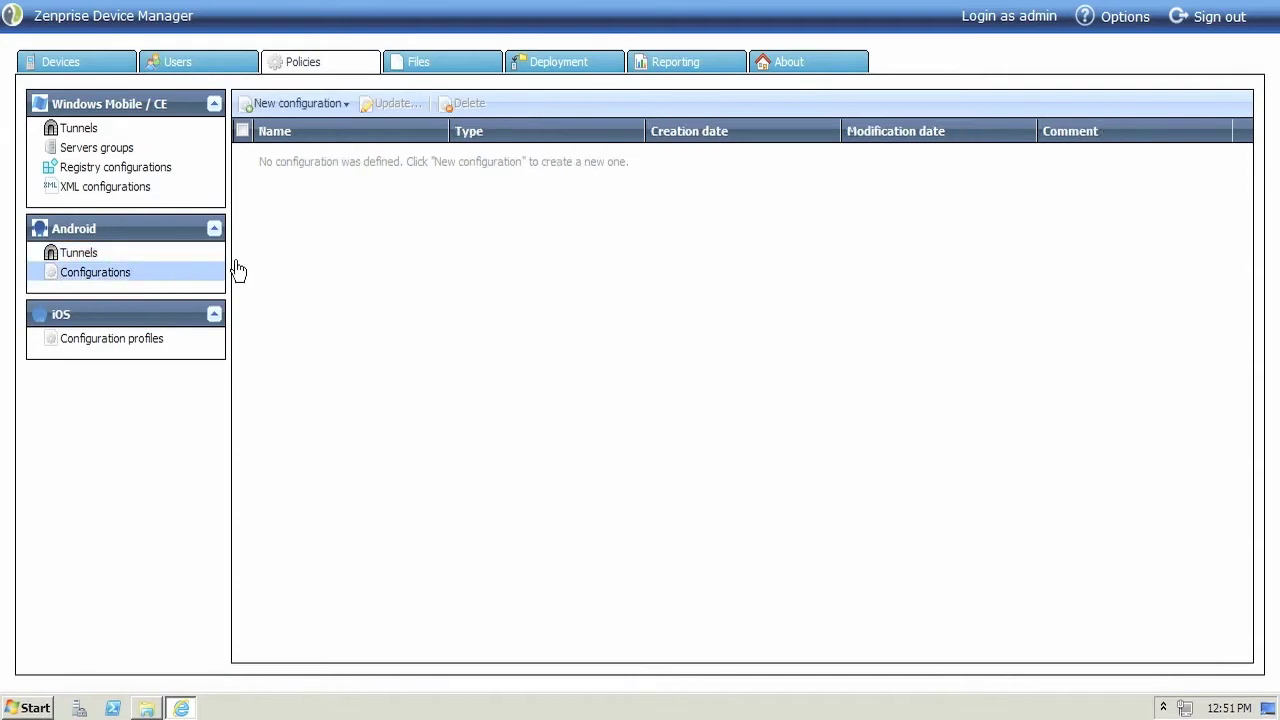
{"action": "left_click", "coordinate": [343, 106]}
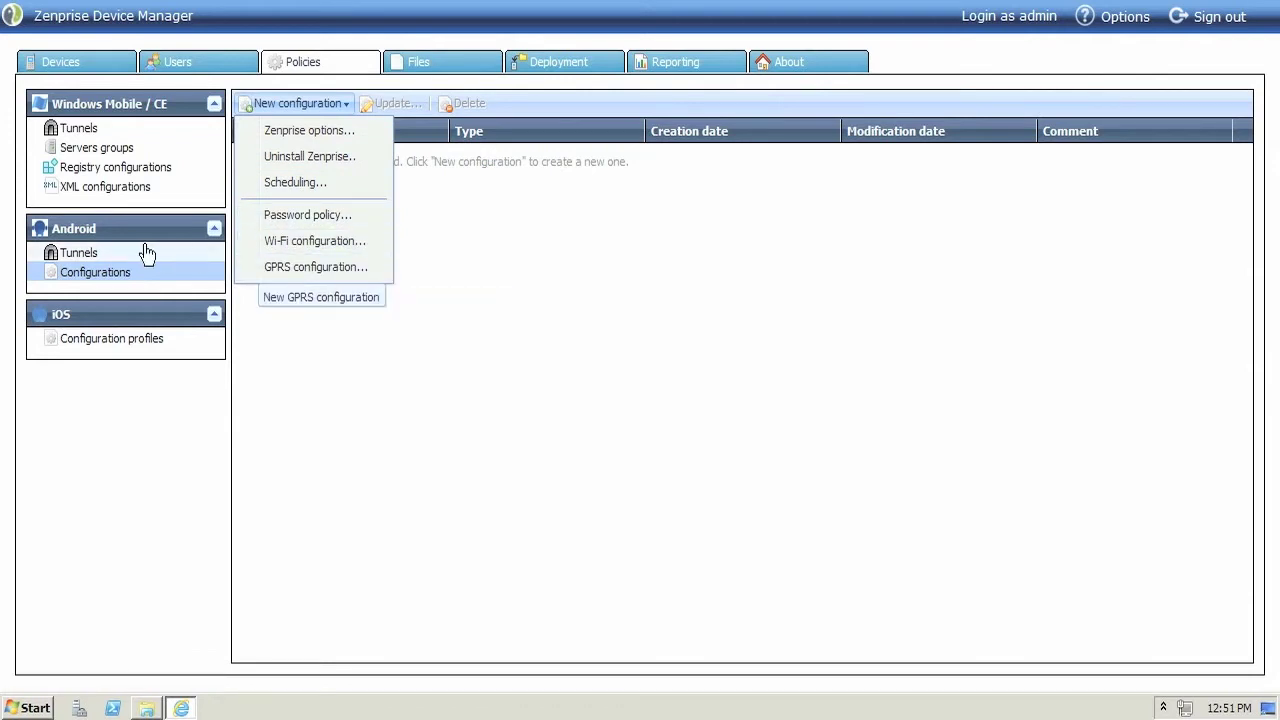
{"action": "left_click", "coordinate": [101, 255]}
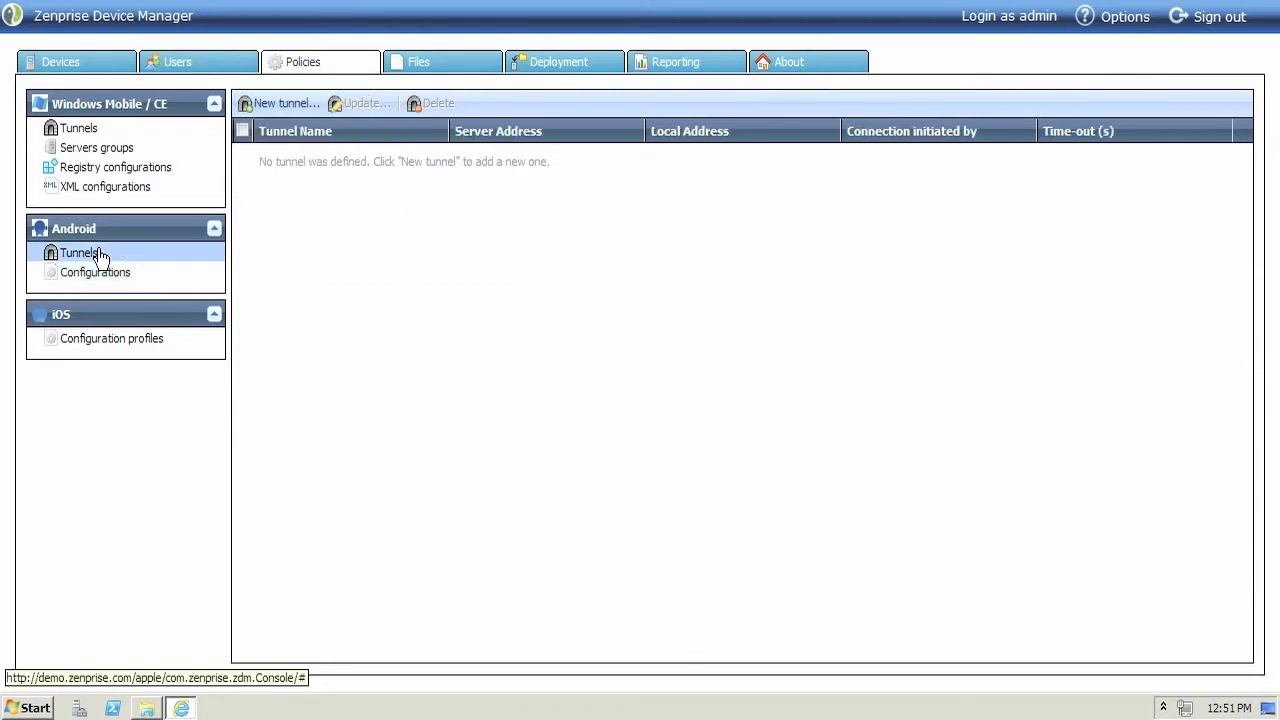
Create an Android tunnel named RemoteDeviceSupport for Remote Support, using SSL, blocking cellular connections while roaming, with server port 8882.
{"action": "left_click", "coordinate": [294, 105]}
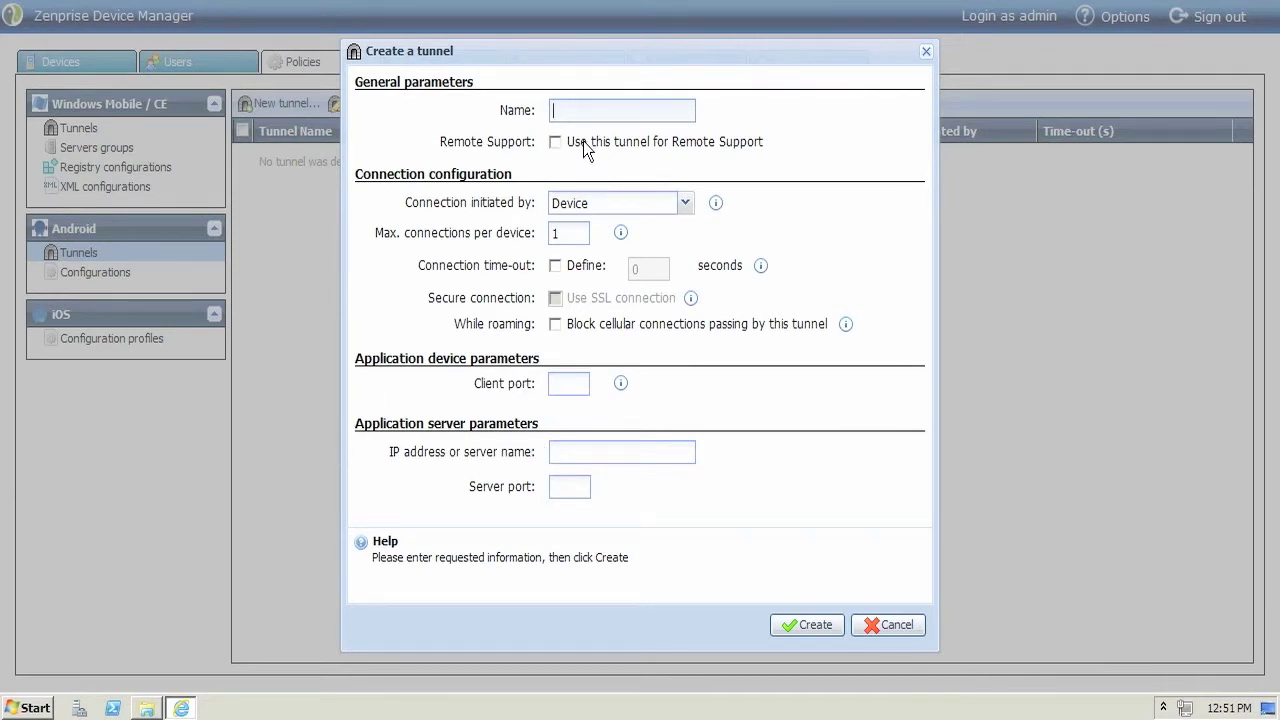
{"action": "type", "text": "RemoteDeviceSupport"}
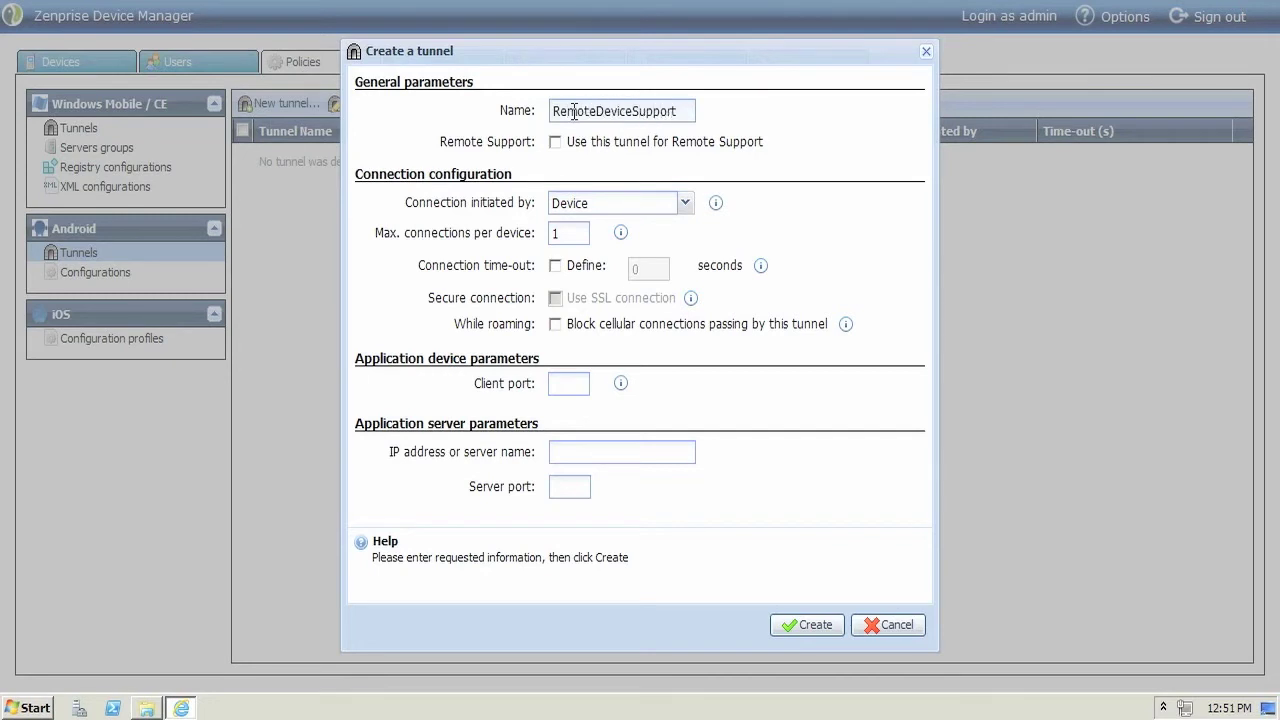
{"action": "left_click", "coordinate": [556, 142]}
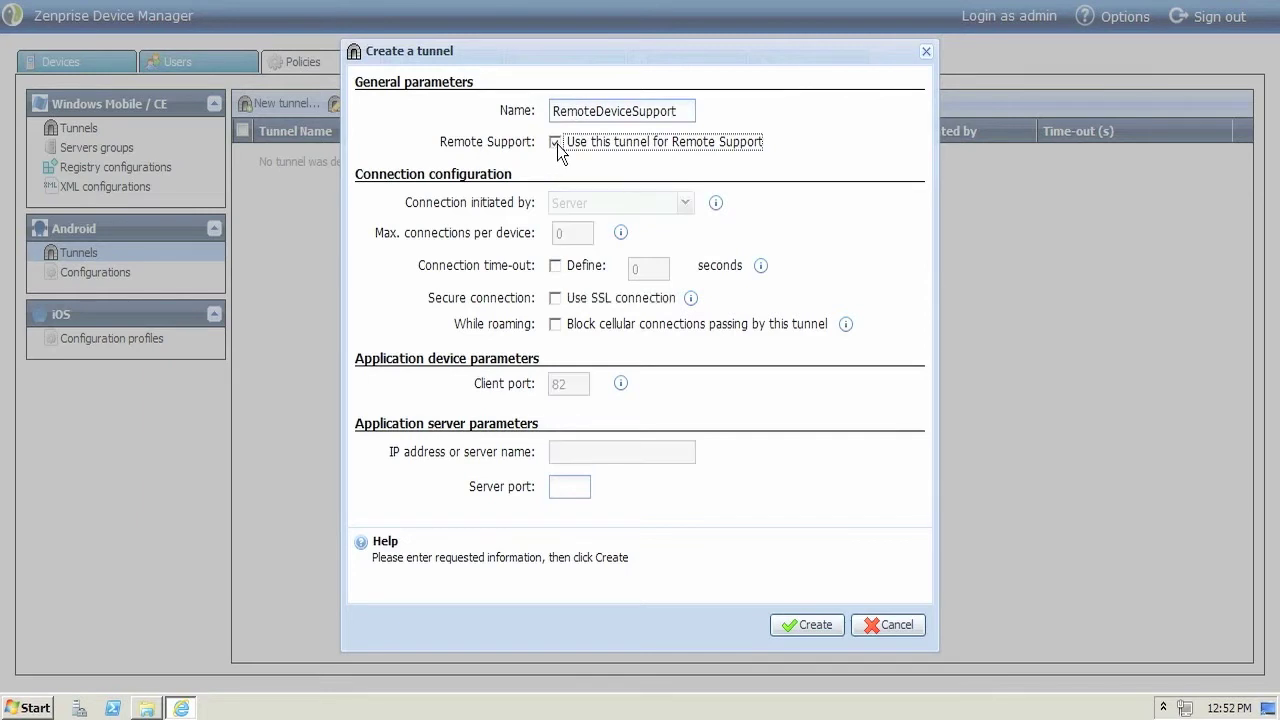
{"action": "left_click", "coordinate": [556, 298]}
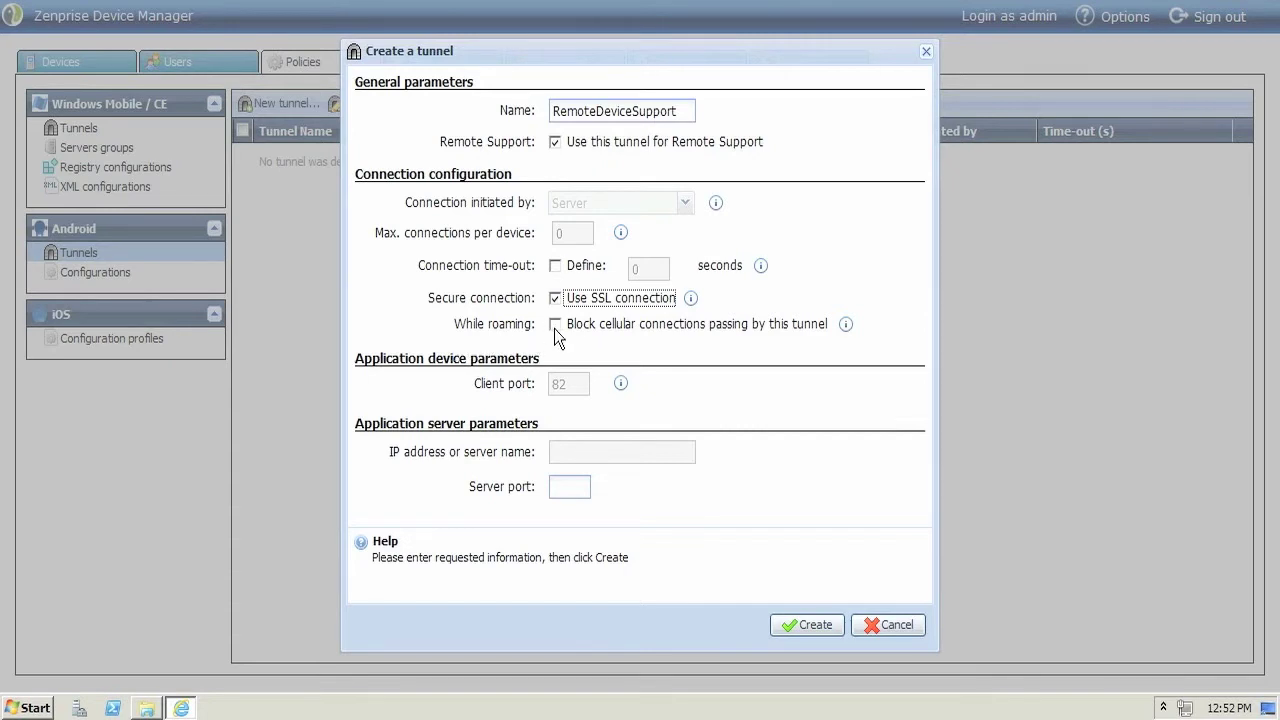
{"action": "left_click", "coordinate": [555, 325]}
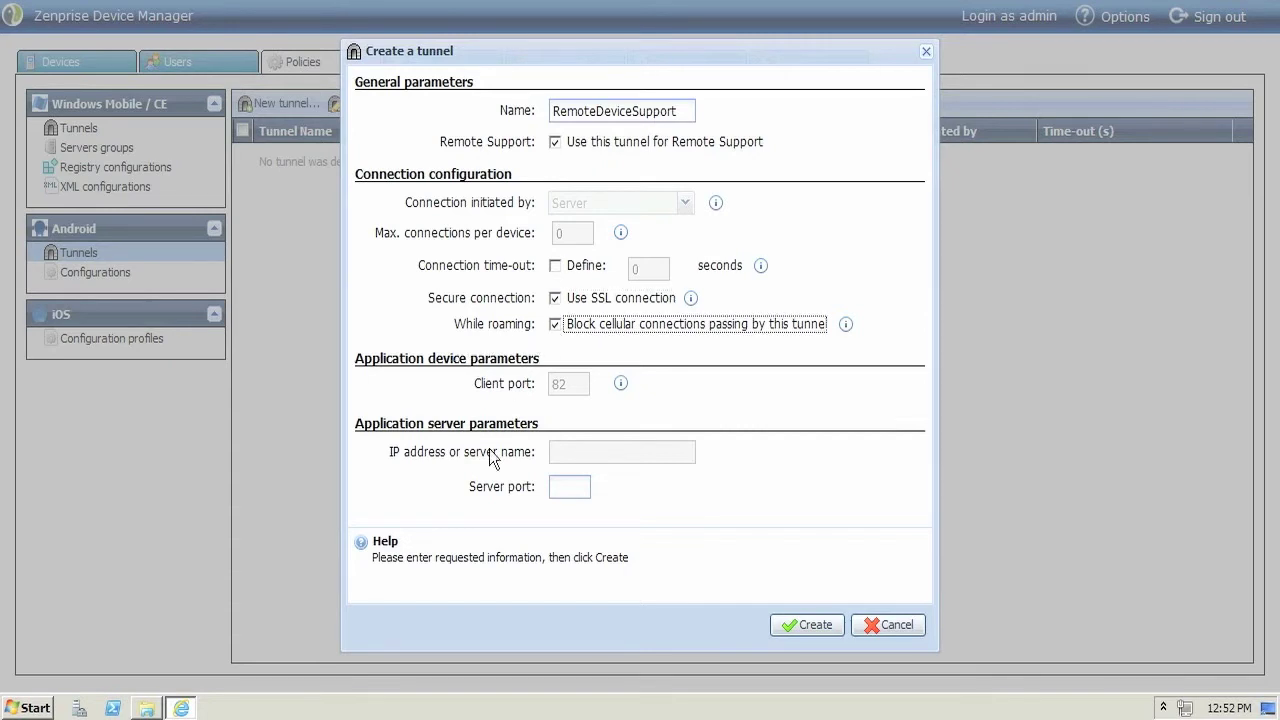
{"action": "left_click", "coordinate": [577, 488]}
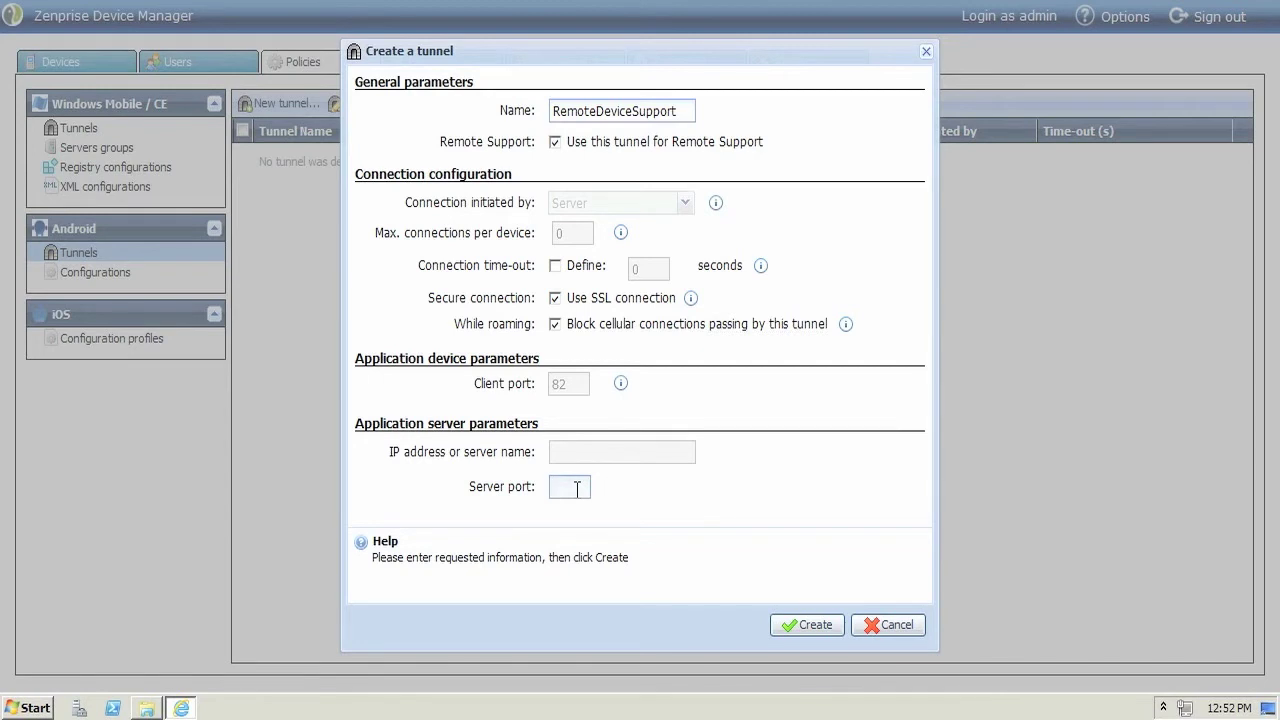
{"action": "type", "text": "8888"}
{"action": "left_click", "coordinate": [836, 630]}
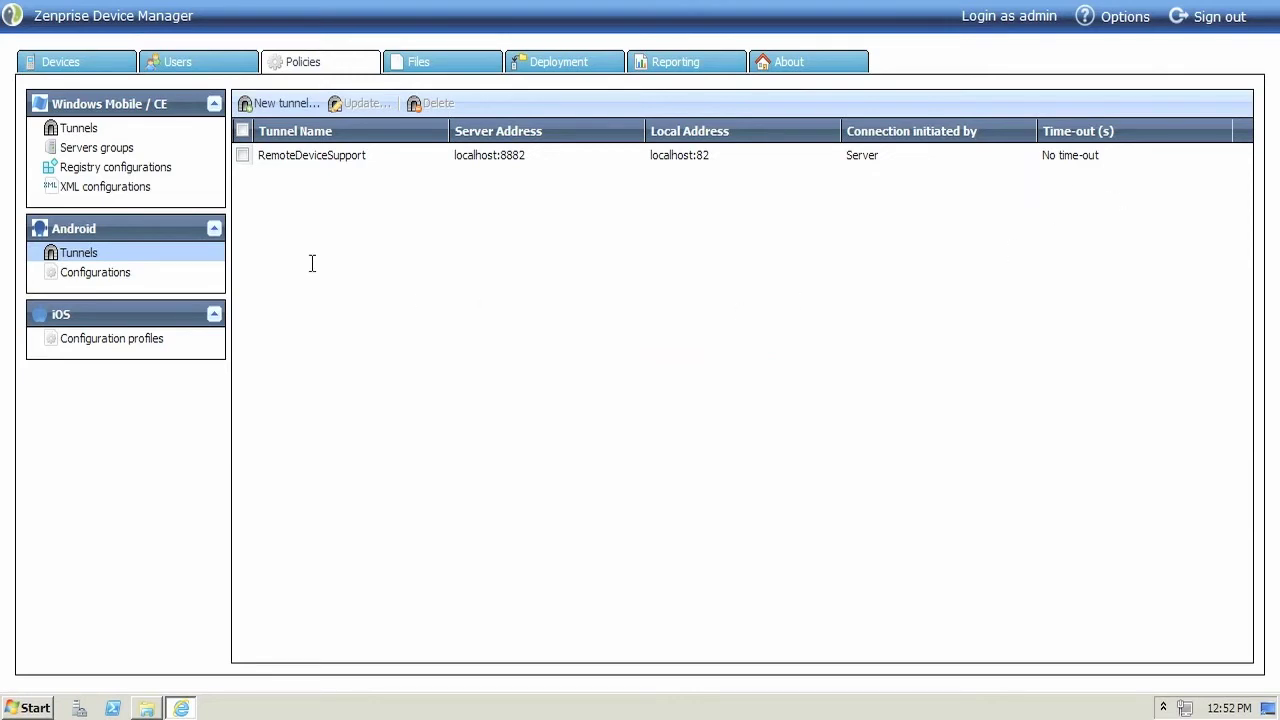
Start a second Android tunnel named MyCompanyWebsite with a 300-second connection time-out and cellular connections blocked while roaming.
{"action": "left_click", "coordinate": [295, 106]}
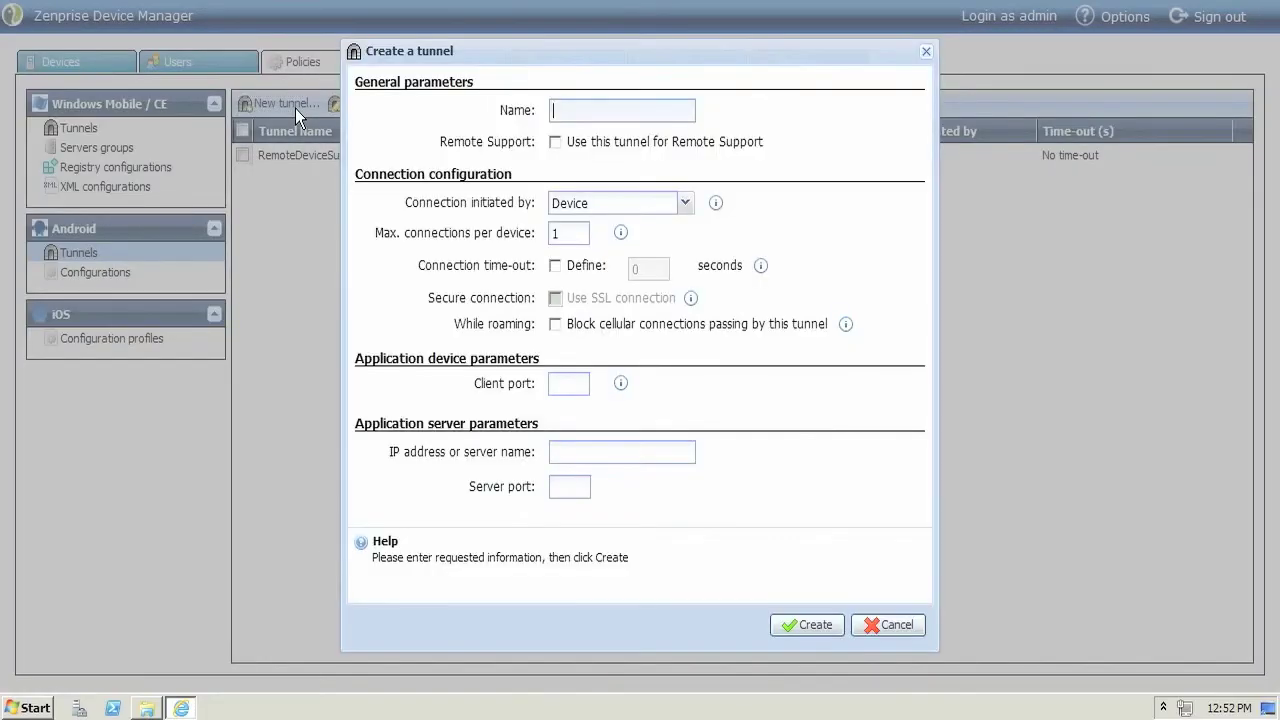
{"action": "type", "text": "MyCompanyWebsite"}
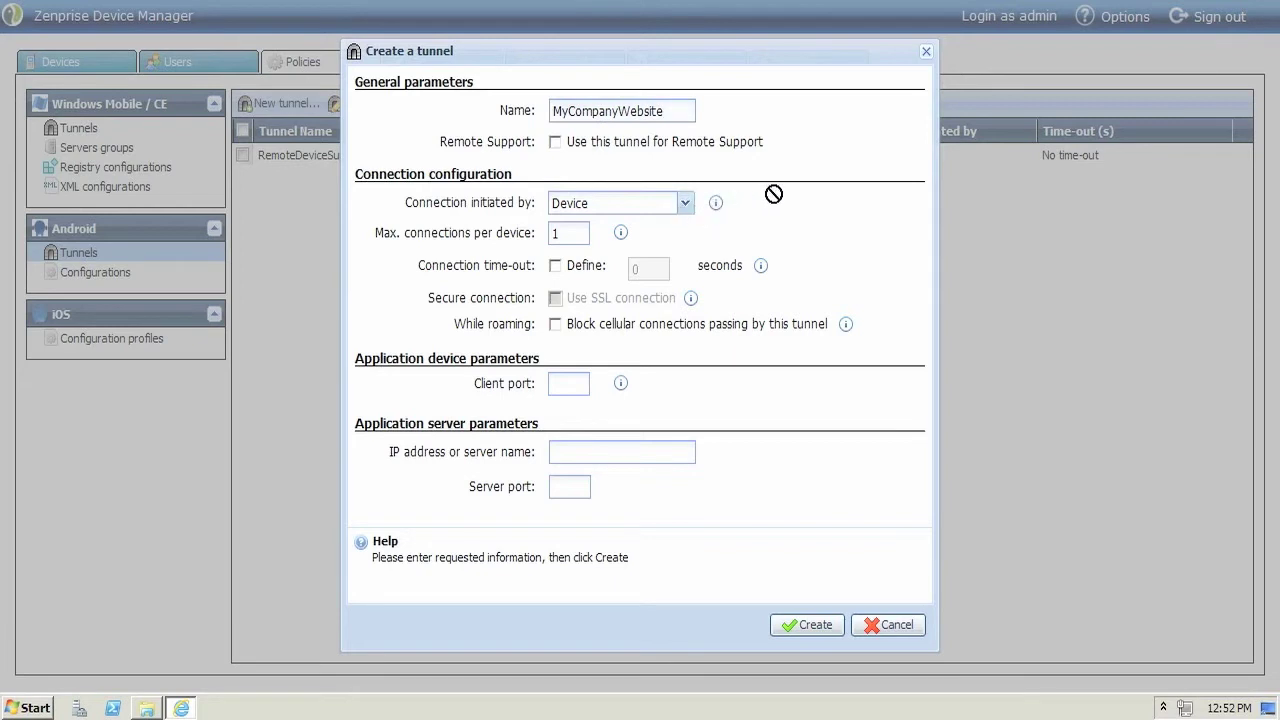
{"action": "left_click", "coordinate": [569, 240]}
{"action": "left_click", "coordinate": [555, 265]}
{"action": "left_click", "coordinate": [652, 262]}
{"action": "type", "text": "308"}
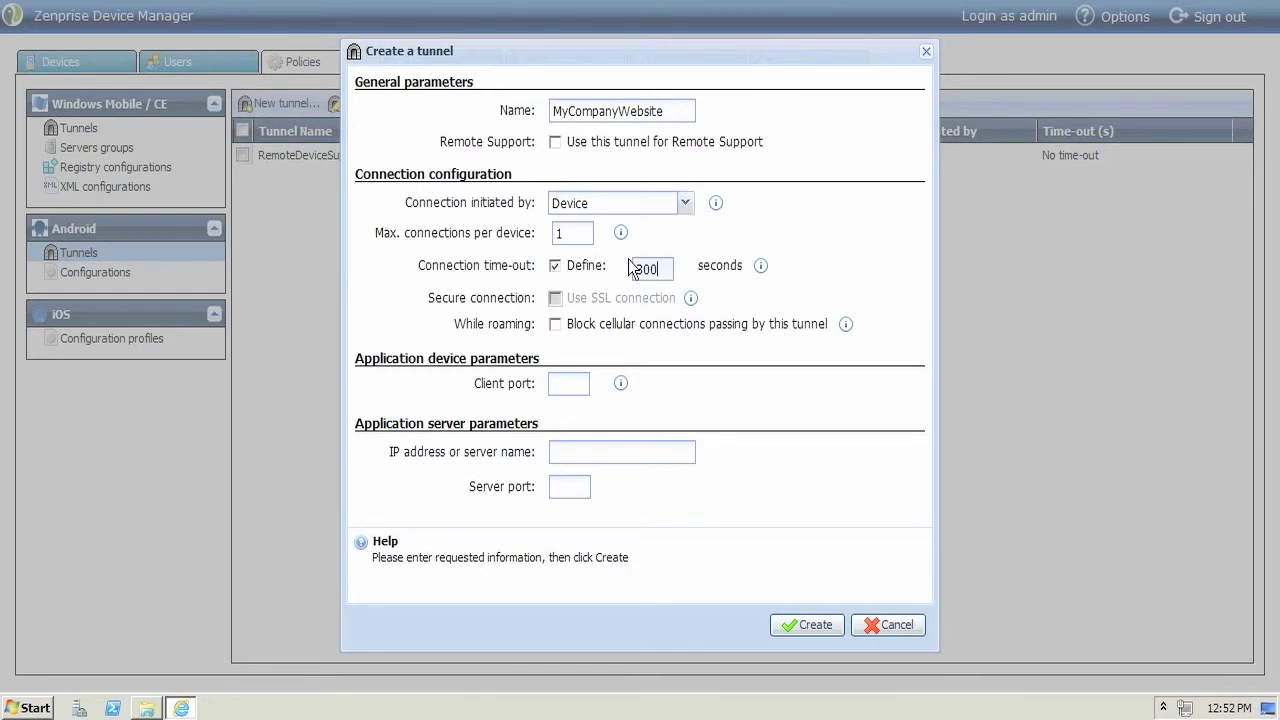
{"action": "left_click", "coordinate": [553, 327]}
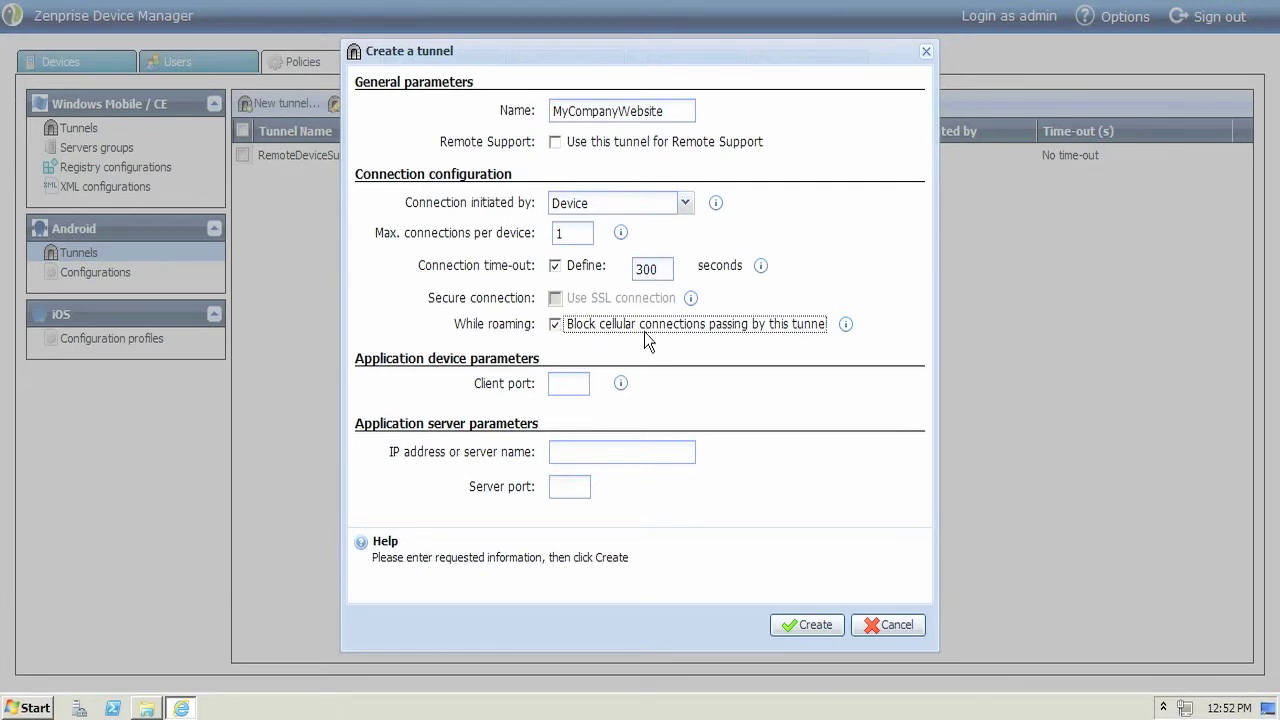
Set the tunnel's client port to 443, server name to portal.mycompany.com and server port to 443, and create it.
{"action": "left_click", "coordinate": [575, 383]}
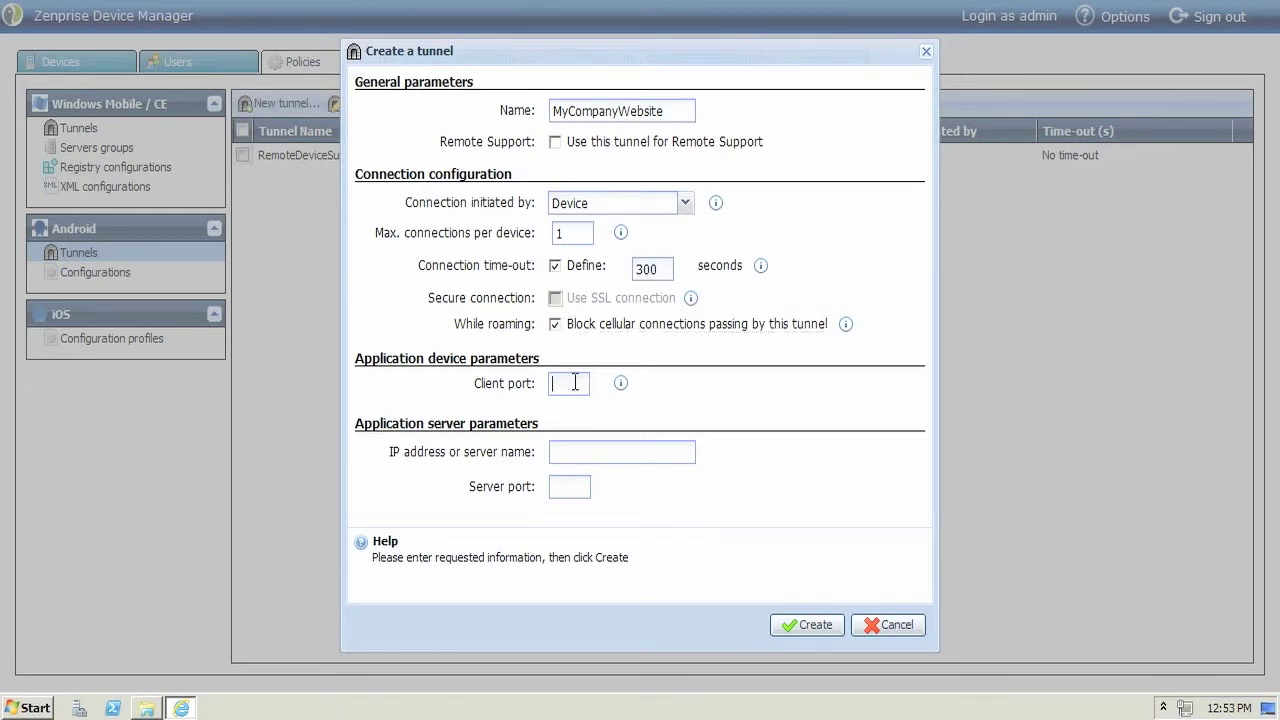
{"action": "type", "text": "443"}
{"action": "type", "text": "portal.my"}
{"action": "type", "text": "company.com"}
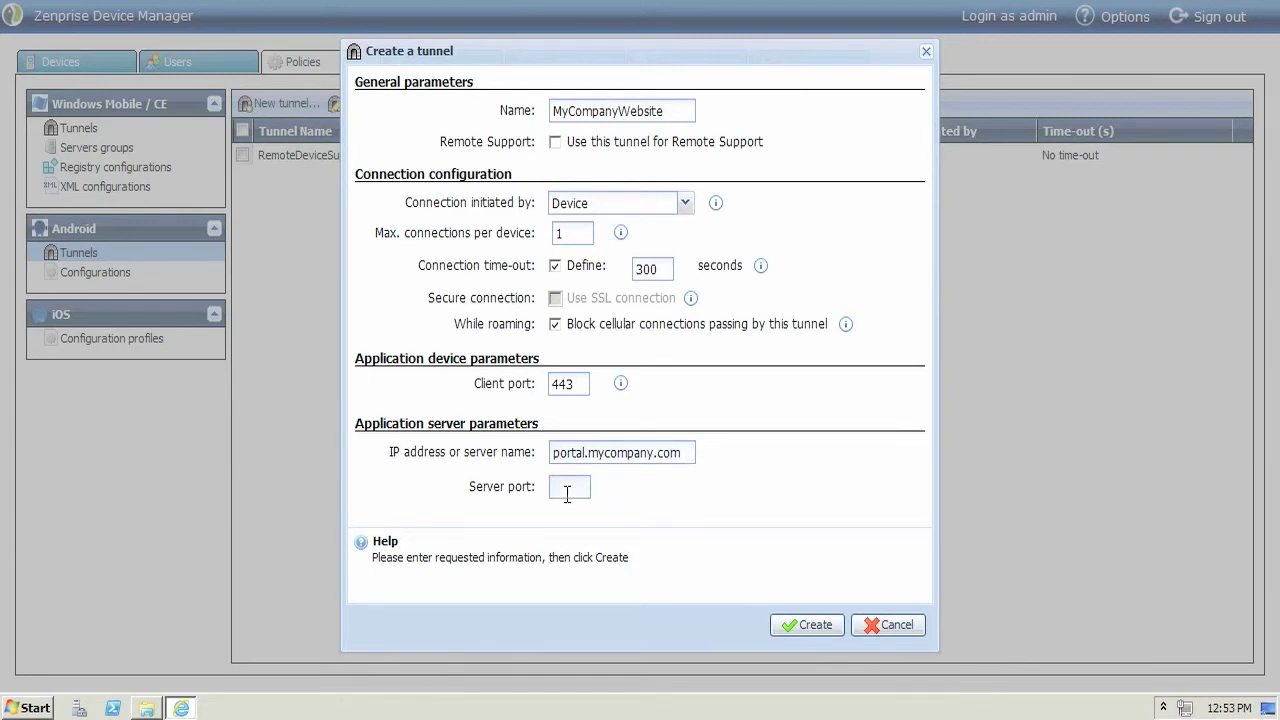
{"action": "type", "text": "443"}
{"action": "left_click", "coordinate": [815, 625]}
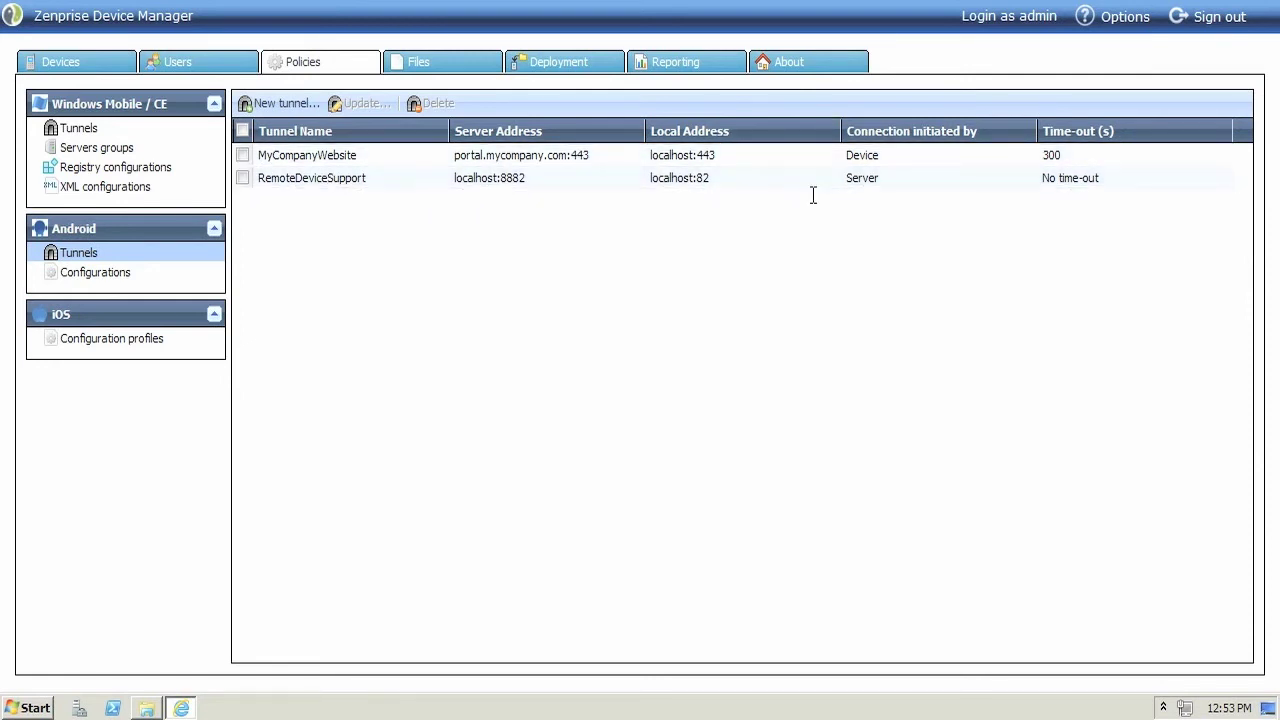
Start a new Android deployment package named AndroidTunnelPackage and assign it to the Android Users group.
{"action": "left_click", "coordinate": [593, 65]}
{"action": "left_click", "coordinate": [110, 106]}
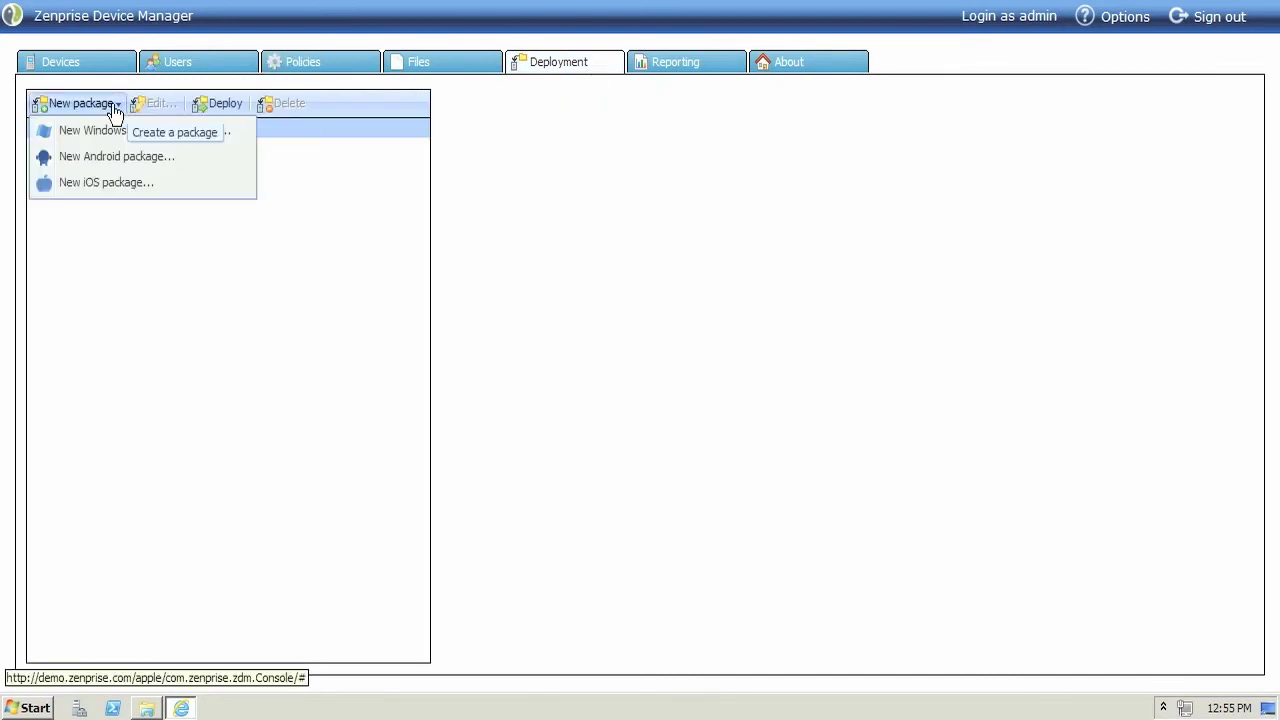
{"action": "left_click", "coordinate": [140, 160]}
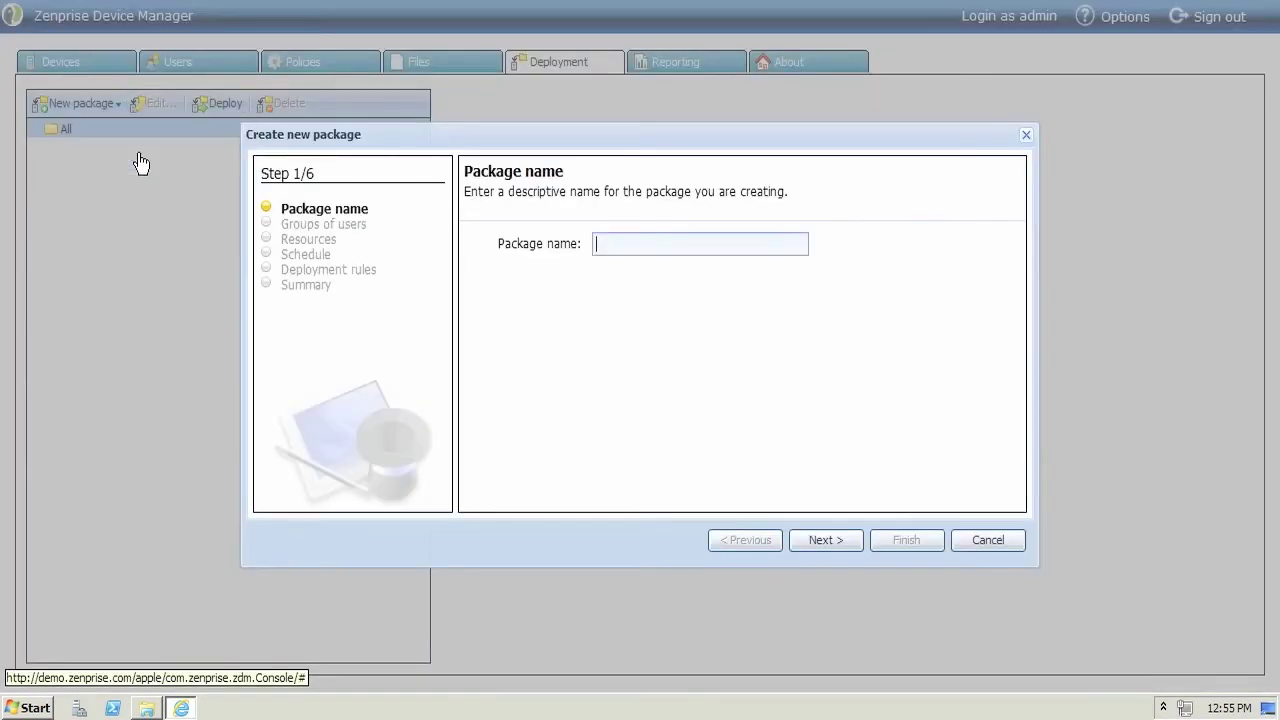
{"action": "type", "text": "AndroidTunnelPackage"}
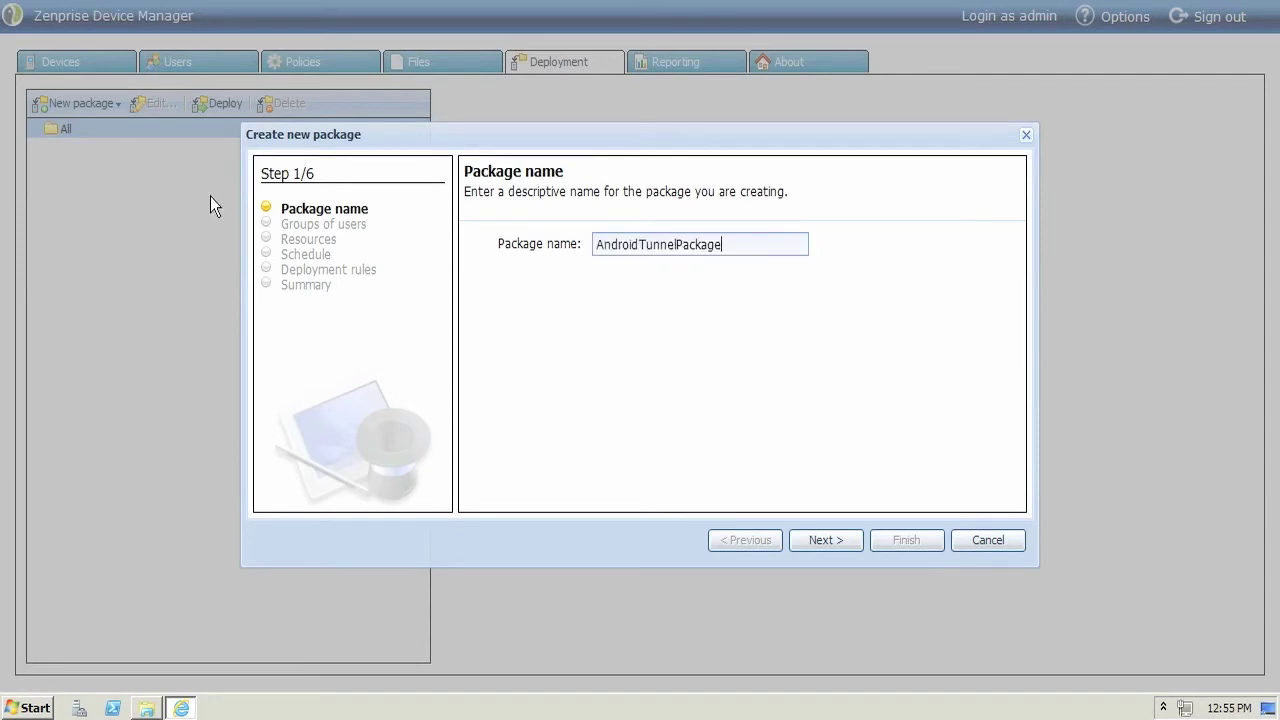
{"action": "left_click", "coordinate": [845, 543]}
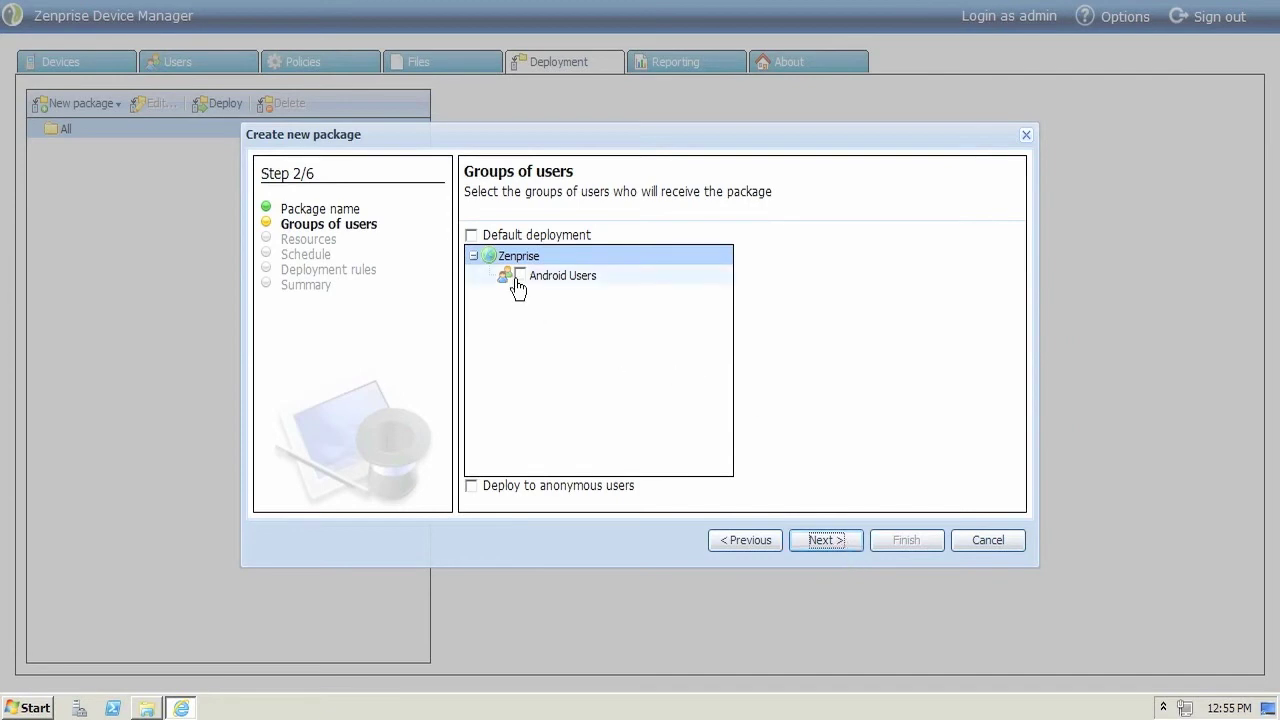
{"action": "left_click", "coordinate": [517, 279]}
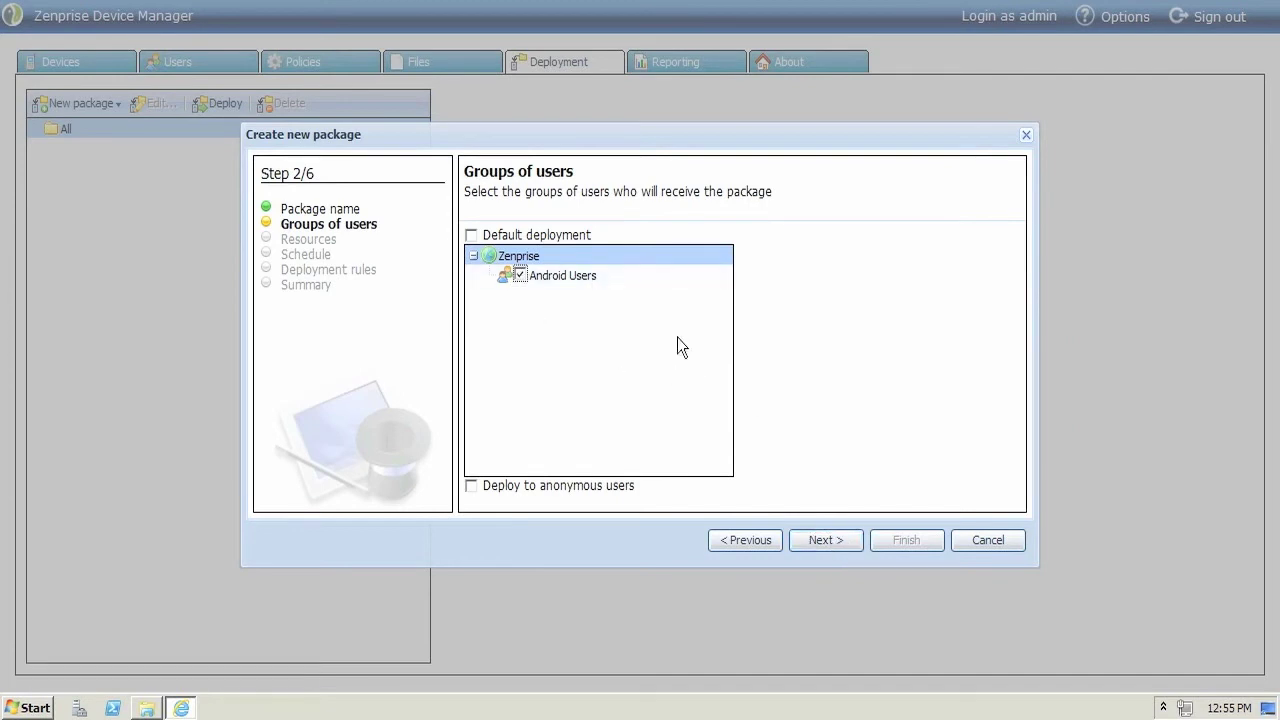
{"action": "left_click", "coordinate": [855, 547]}
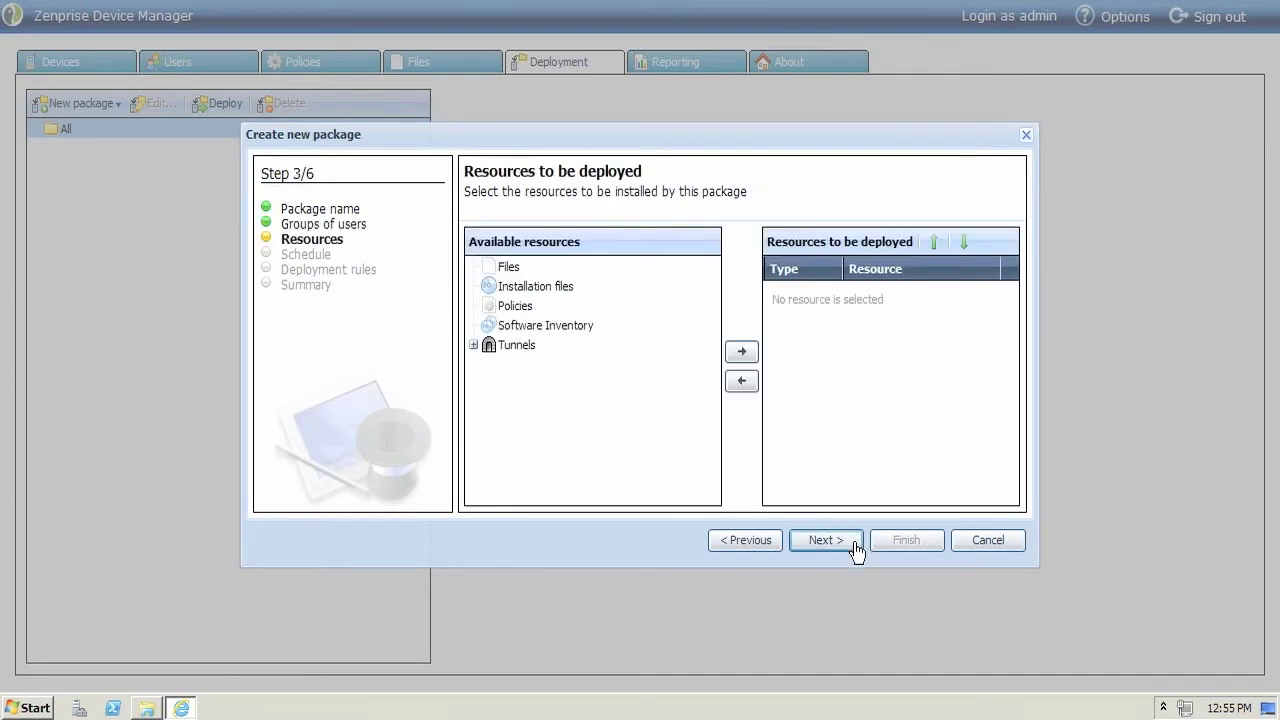
Add the RemoteDeviceSupport and MyCompanyWebsite tunnels to the package's resources to be deployed.
{"action": "left_click", "coordinate": [473, 345]}
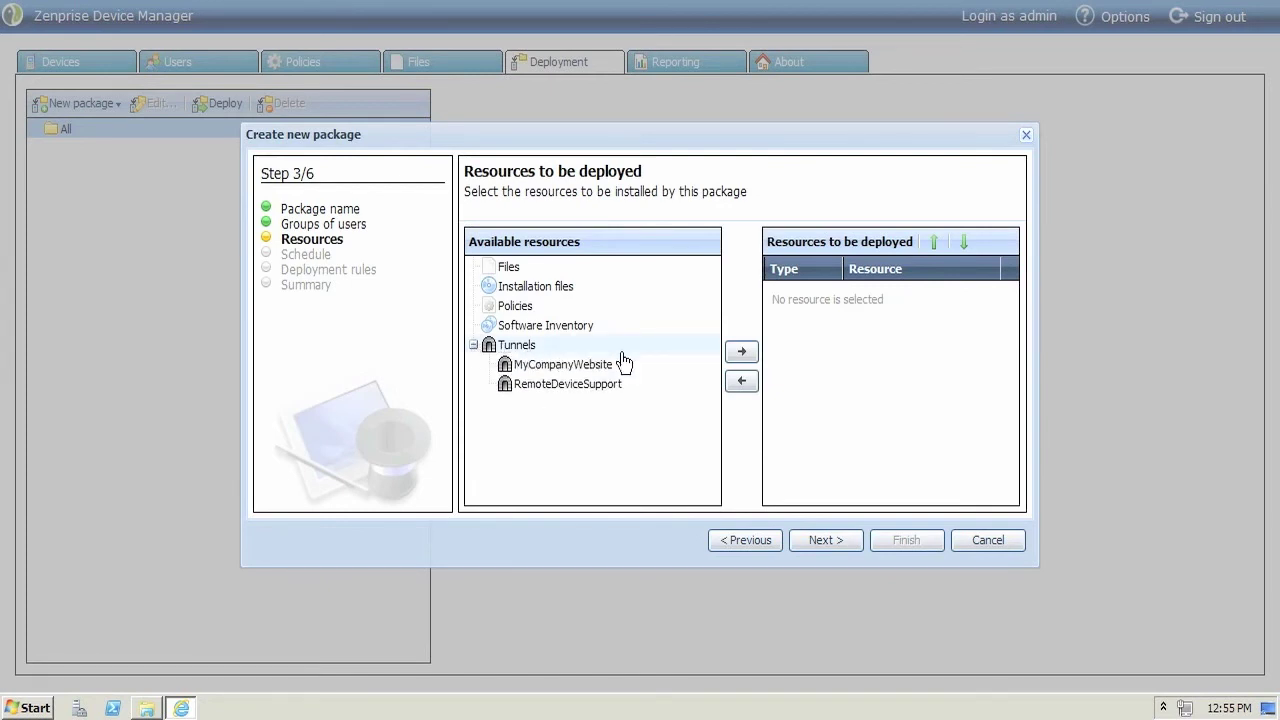
{"action": "double_click", "coordinate": [645, 388]}
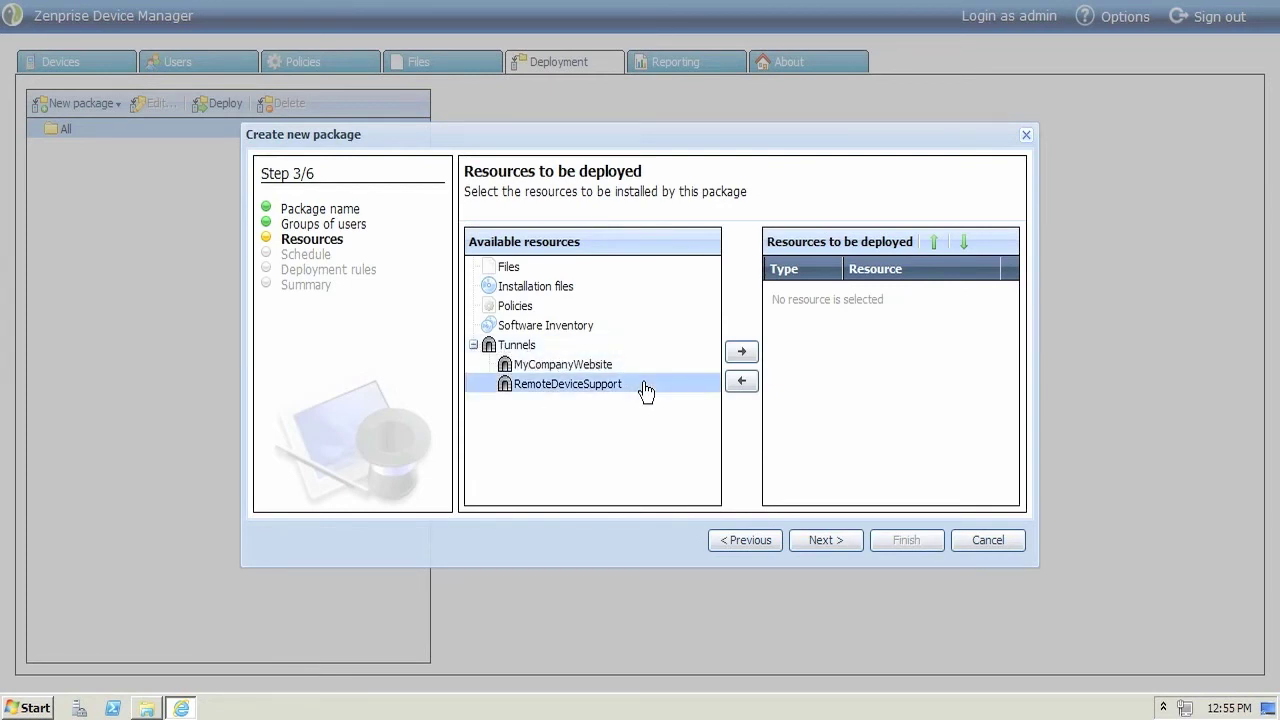
{"action": "left_click", "coordinate": [637, 372]}
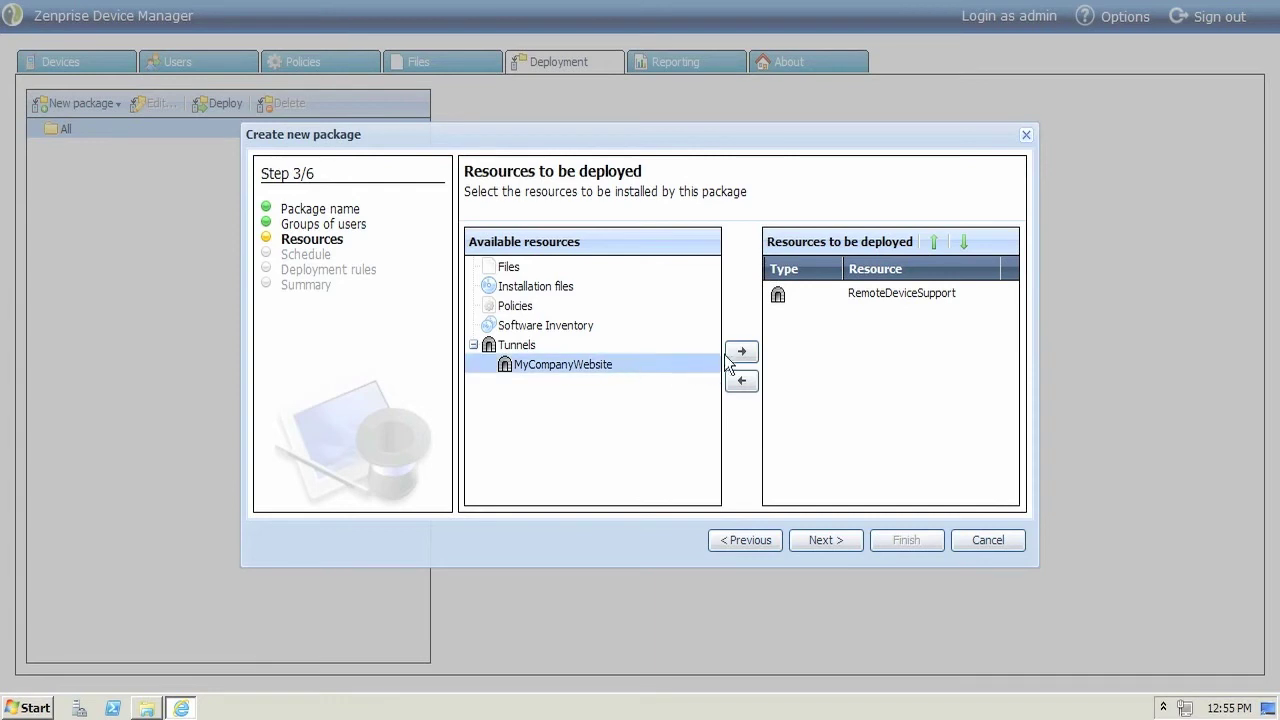
{"action": "left_click", "coordinate": [731, 353]}
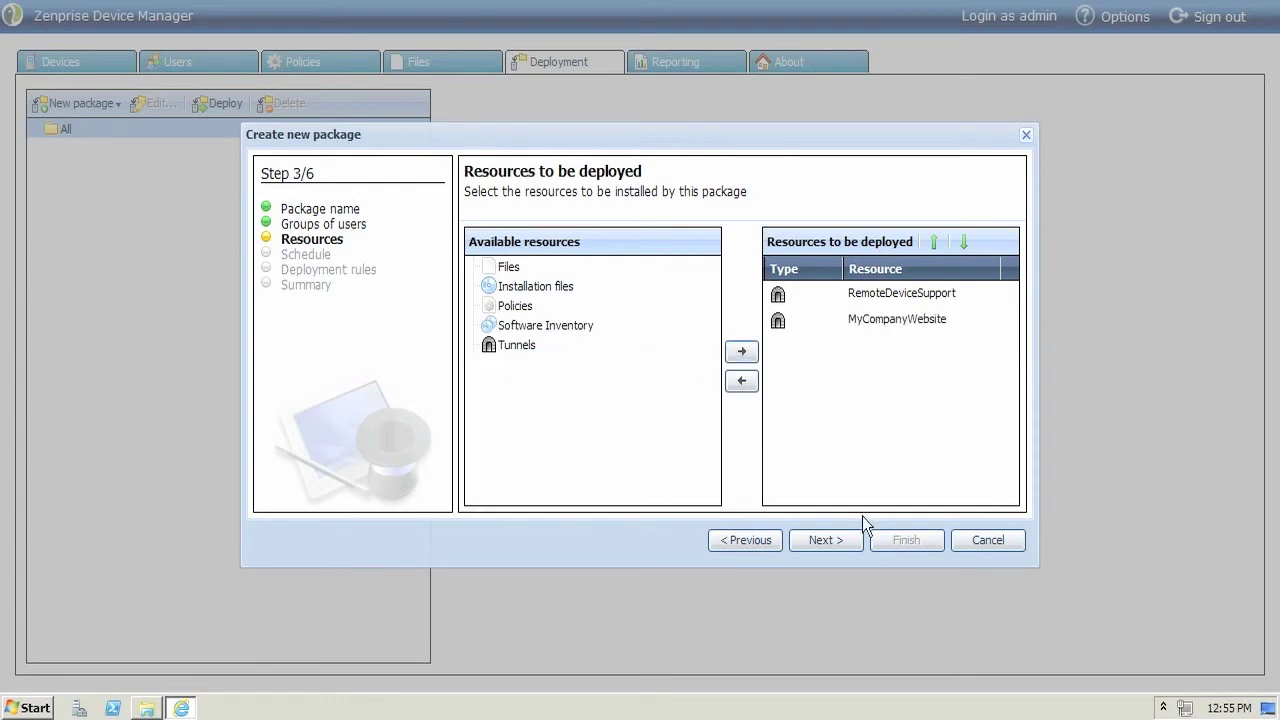
{"action": "left_click", "coordinate": [858, 546]}
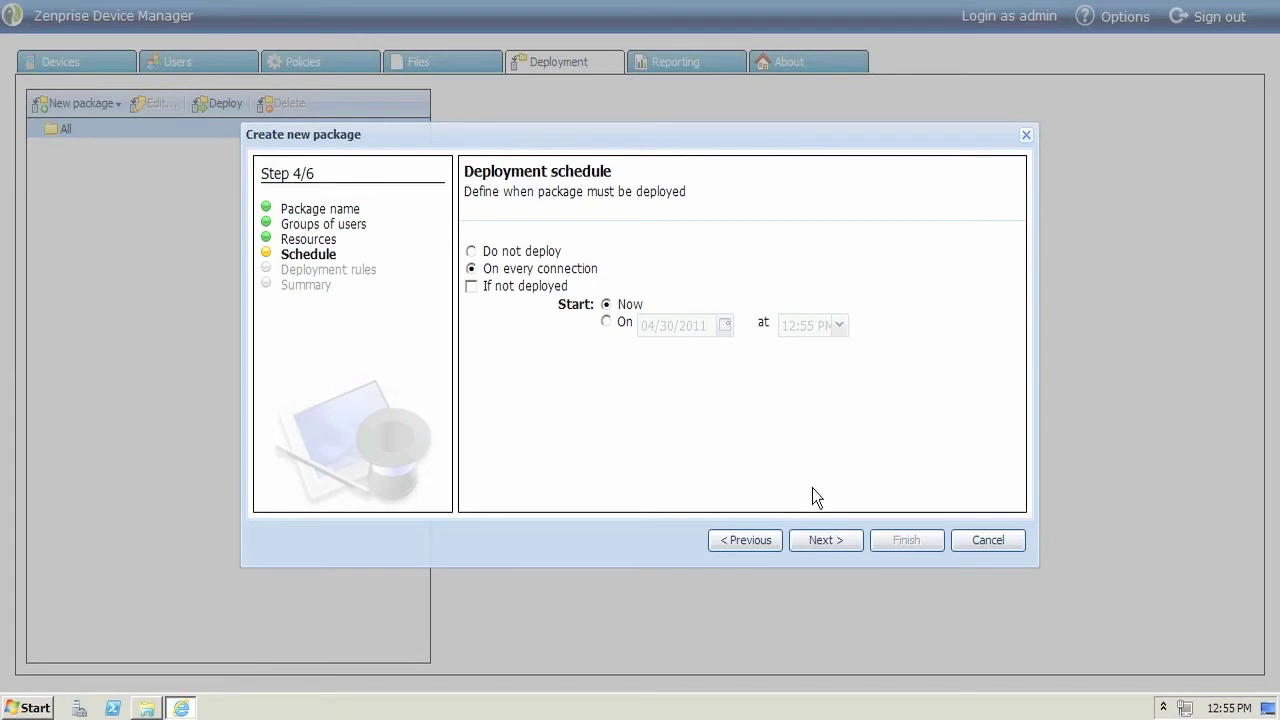
Finish the package with deployment on every connection and no deployment rules, and deploy it.
{"action": "left_click", "coordinate": [852, 541]}
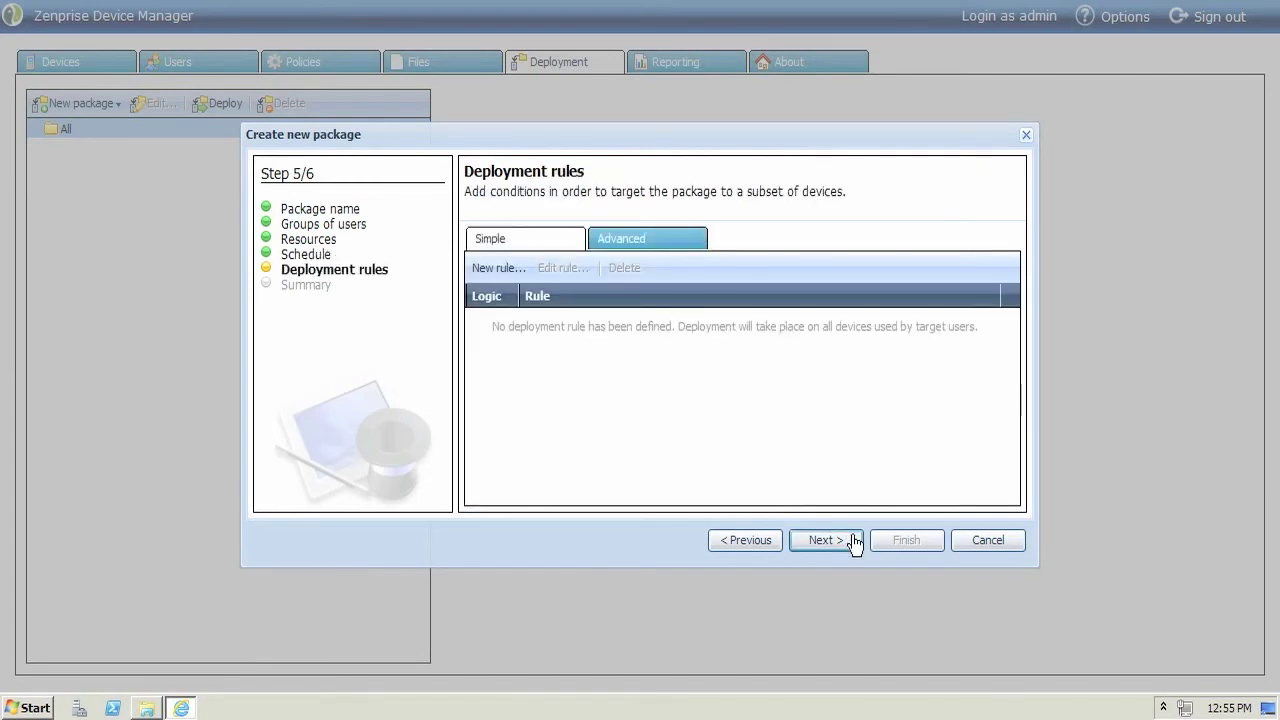
{"action": "left_click", "coordinate": [855, 541]}
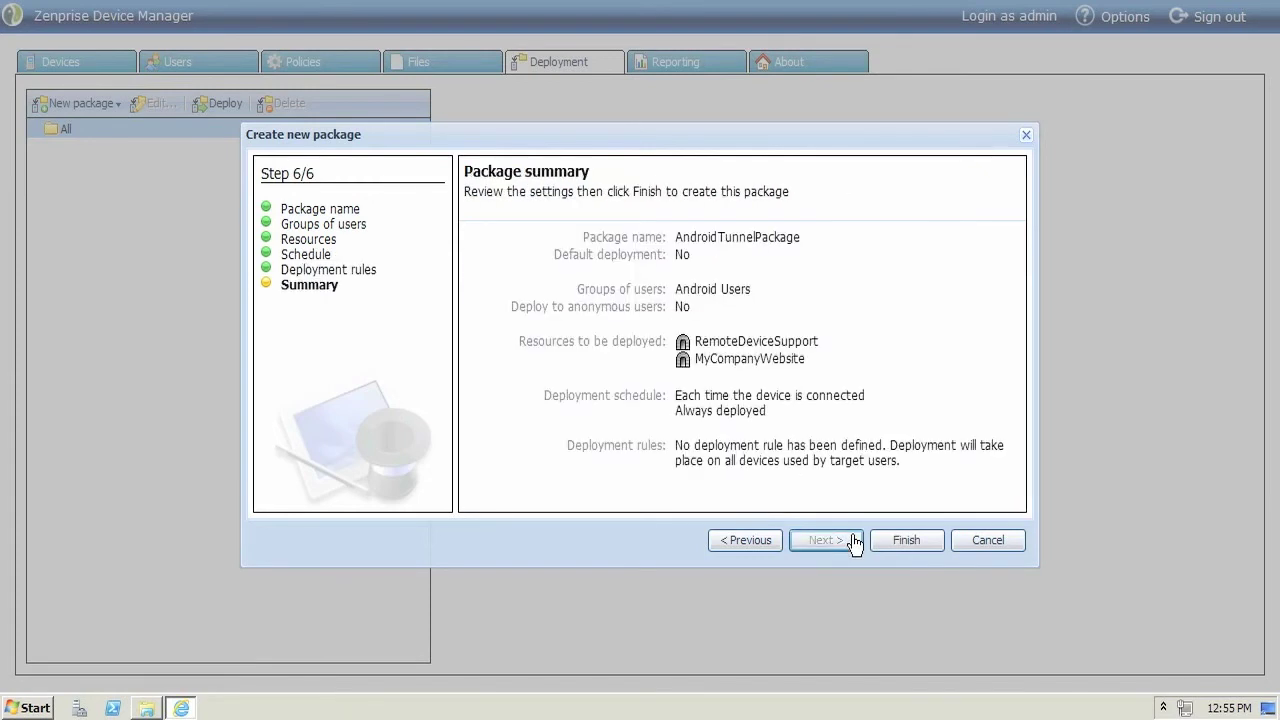
{"action": "left_click", "coordinate": [906, 540]}
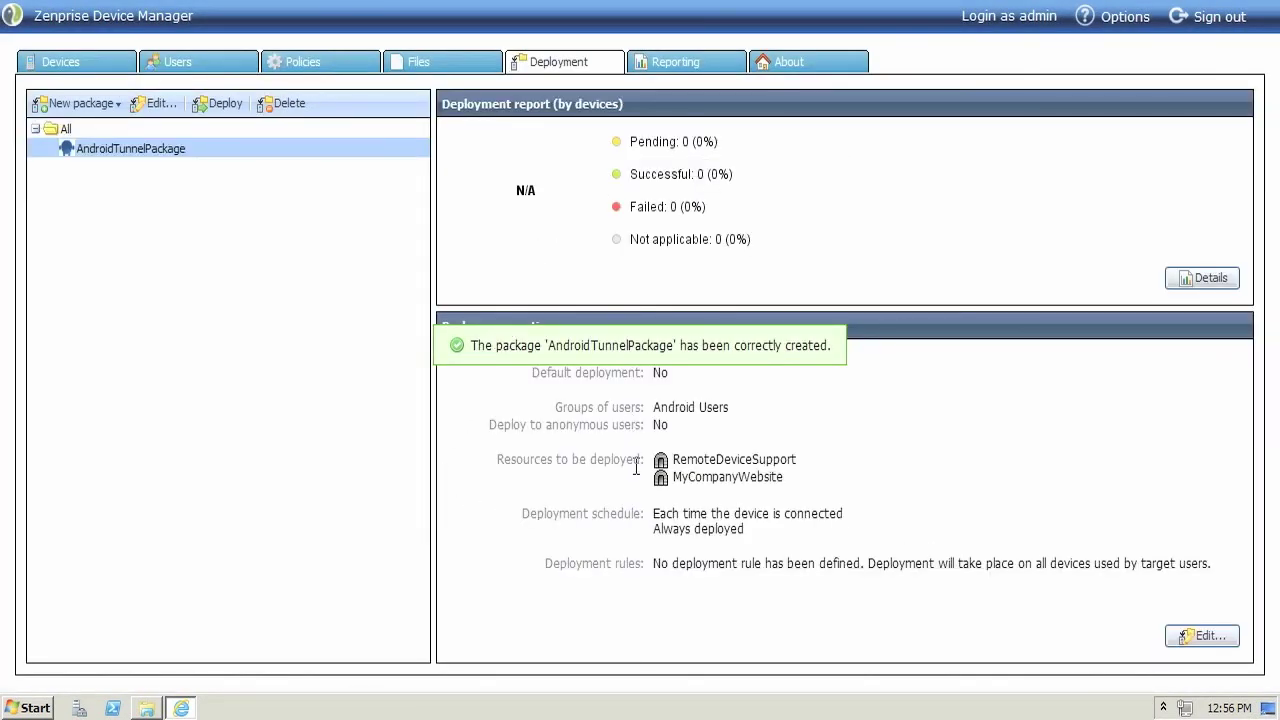
{"action": "left_click", "coordinate": [228, 113]}
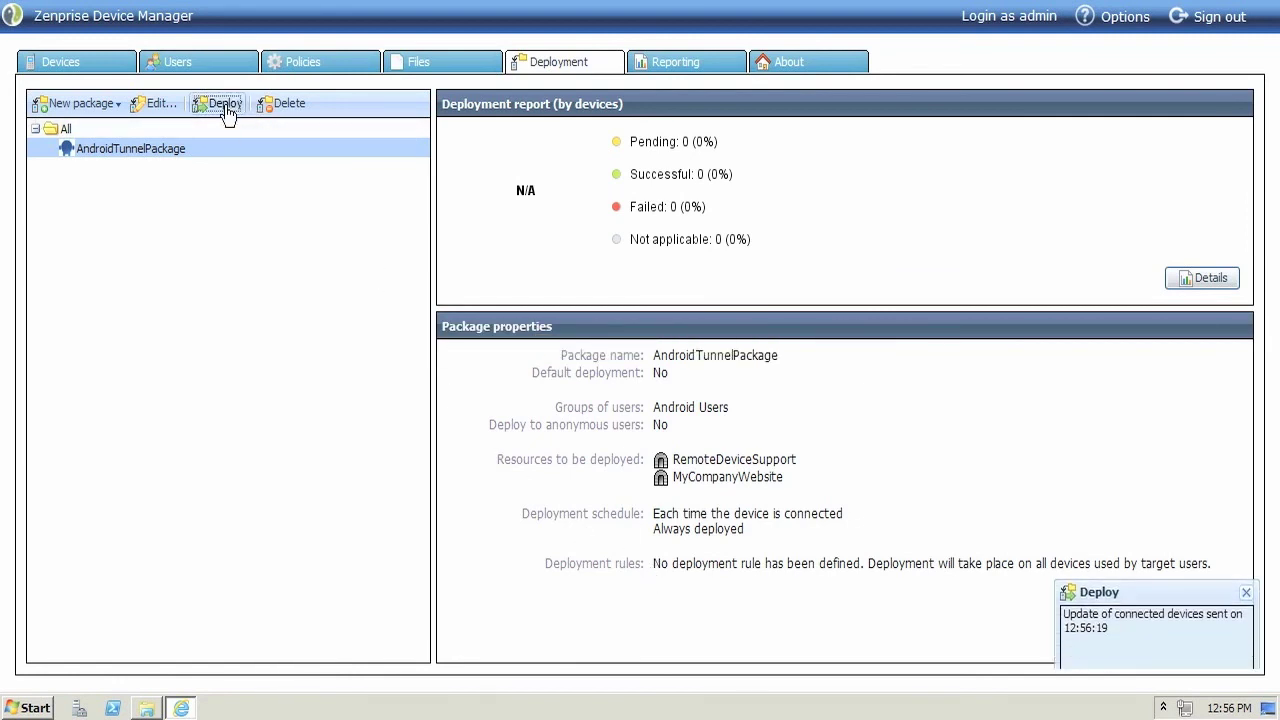